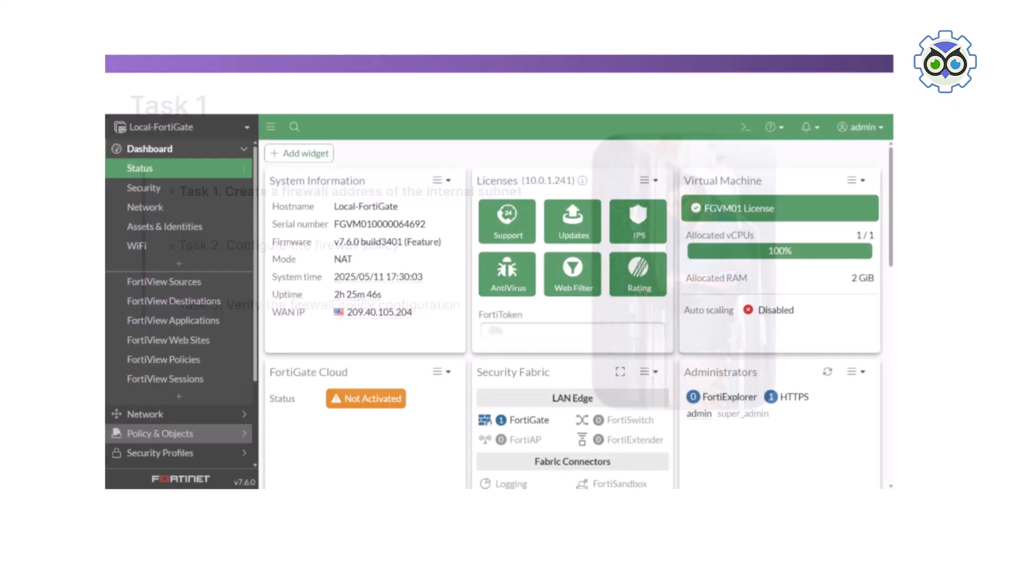
# Start a new firewall address named Internal Network with the IP/netmask 10.0.1.0/24
pyautogui.click(159, 433)
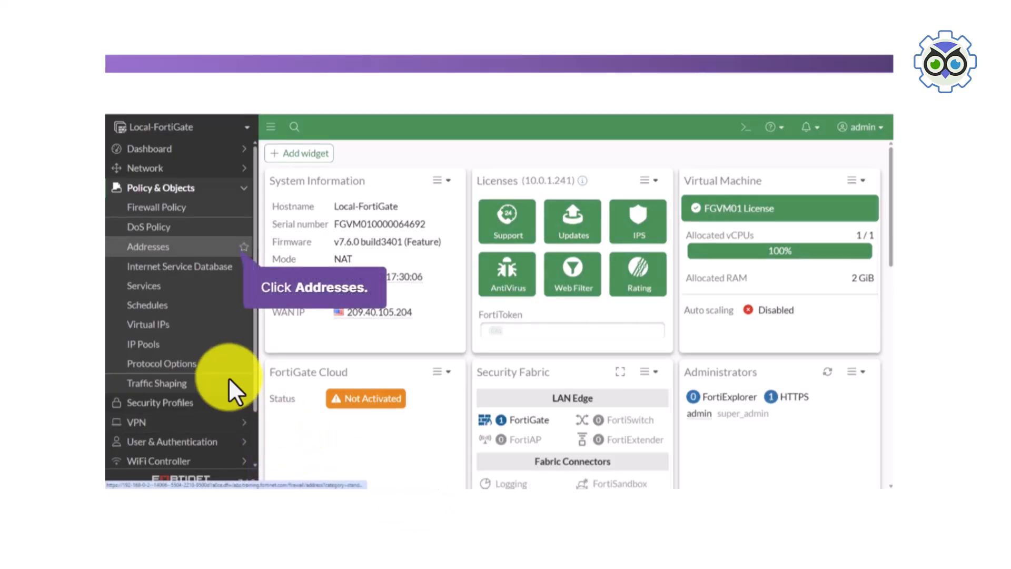
pyautogui.click(176, 249)
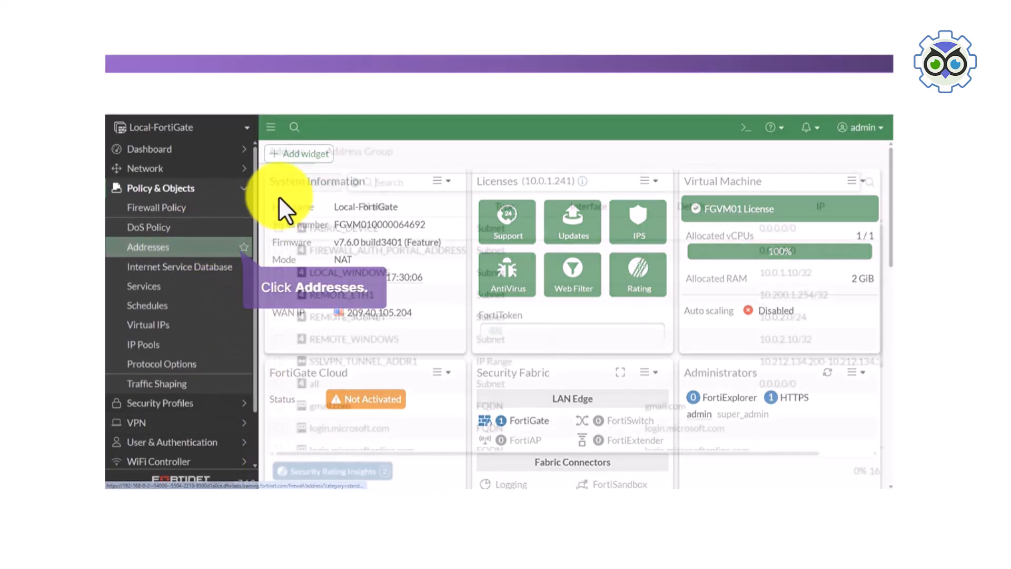
pyautogui.click(312, 181)
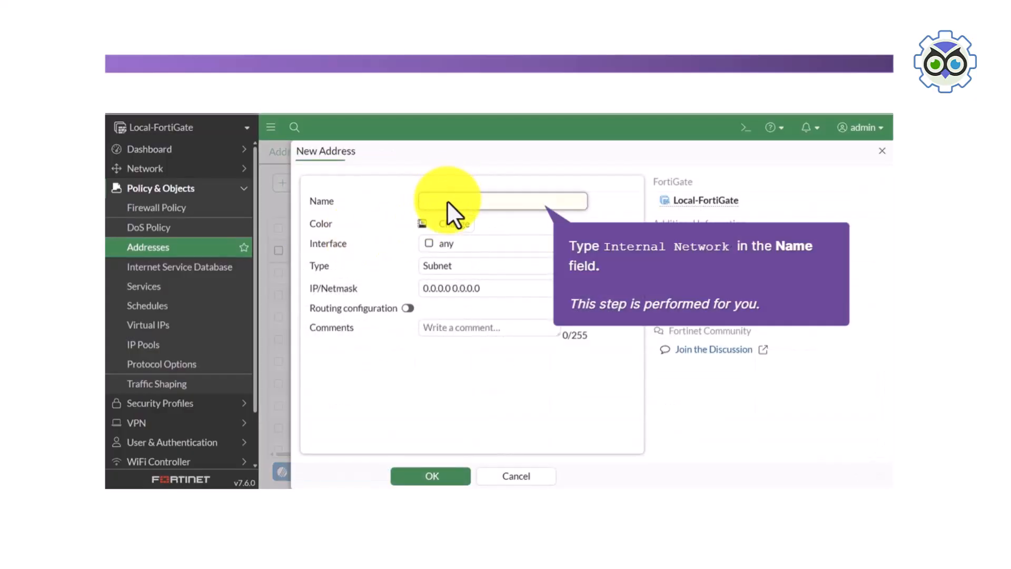
pyautogui.write('Internal Network')
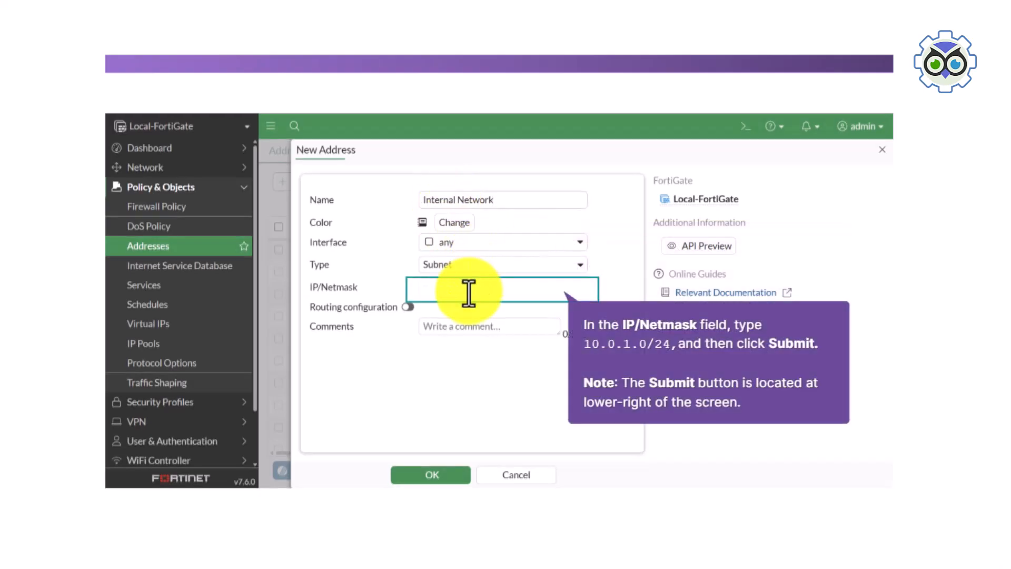
pyautogui.write('10.0.1.0/24')
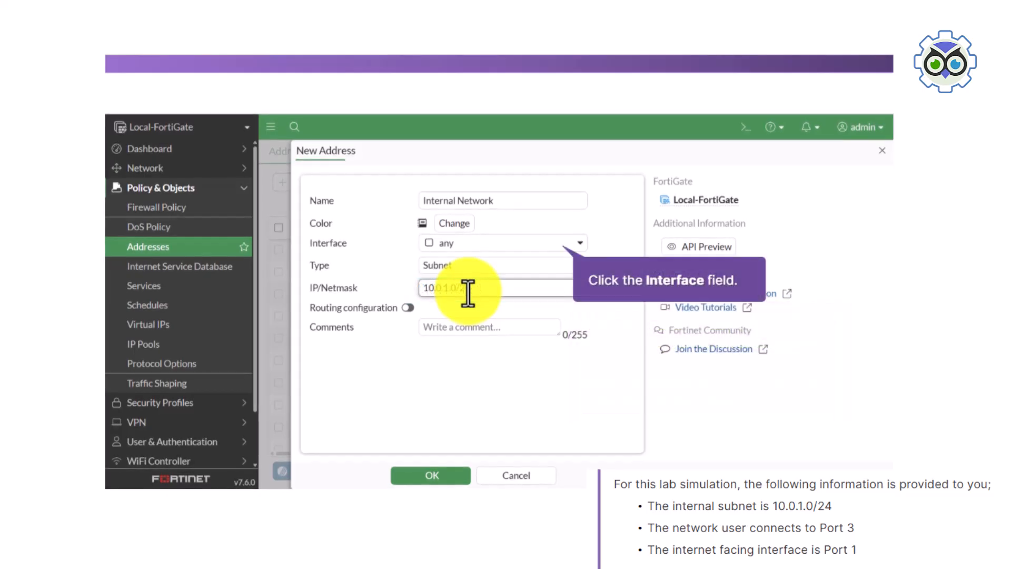
# Assign the Internal Network address to interface port3, save it and continue to the next lab task
pyautogui.click(511, 231)
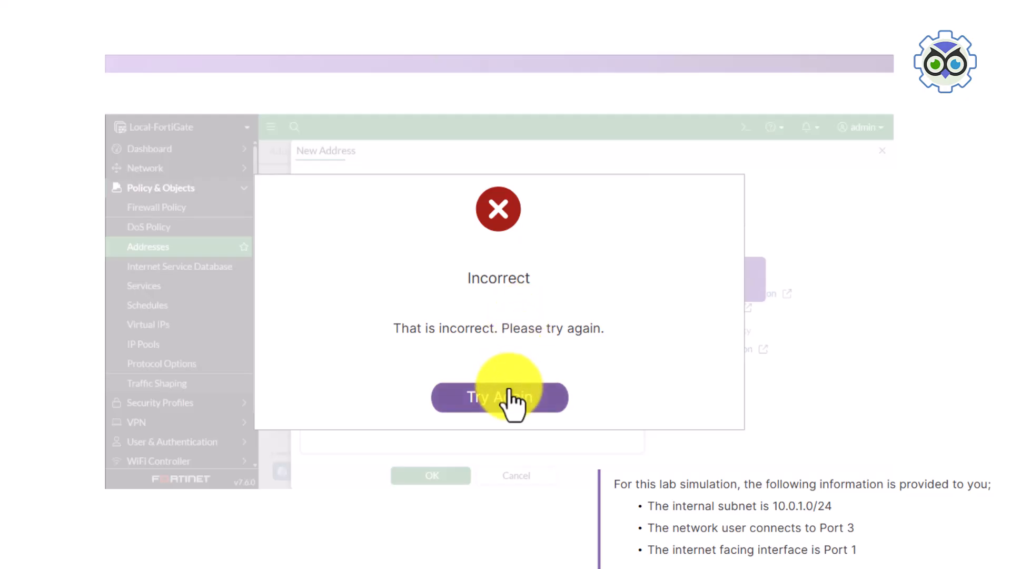
pyautogui.click(510, 385)
pyautogui.click(524, 244)
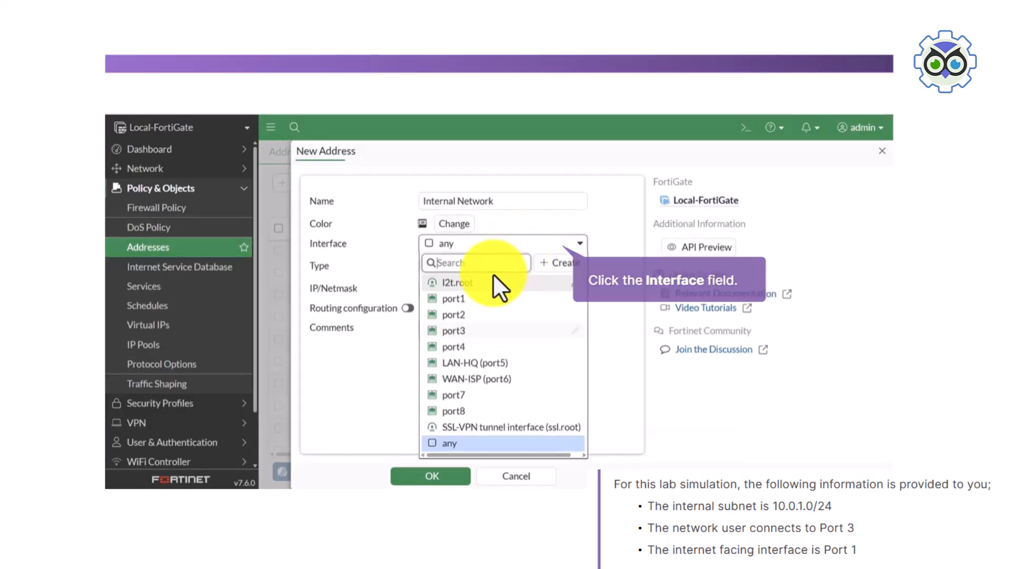
pyautogui.click(480, 331)
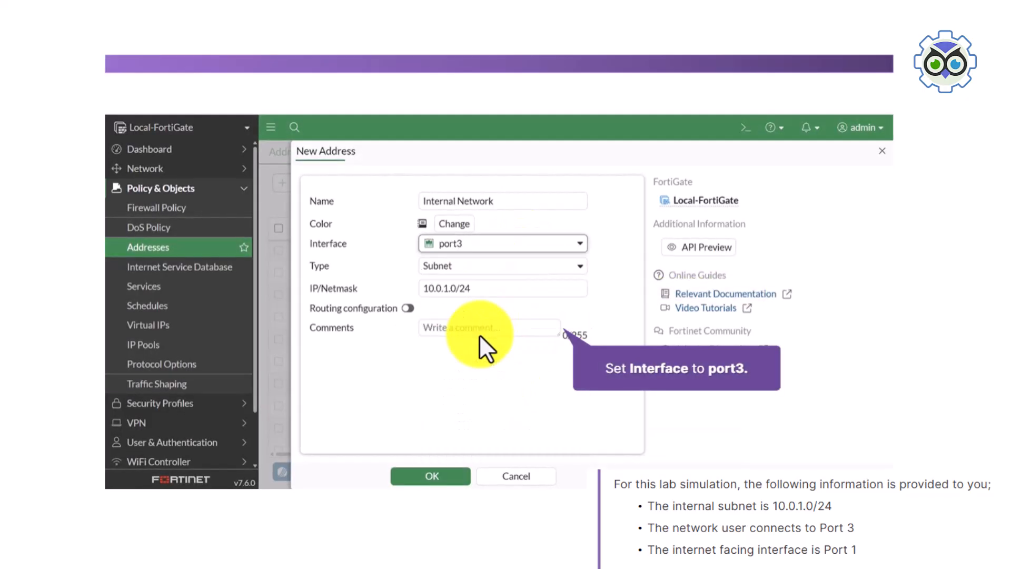
pyautogui.click(434, 478)
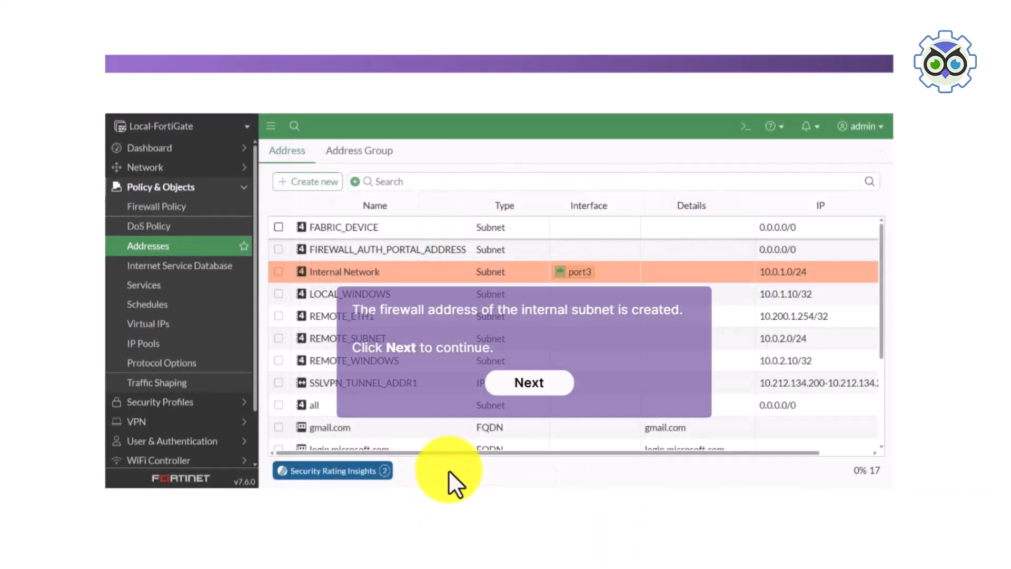
pyautogui.click(520, 383)
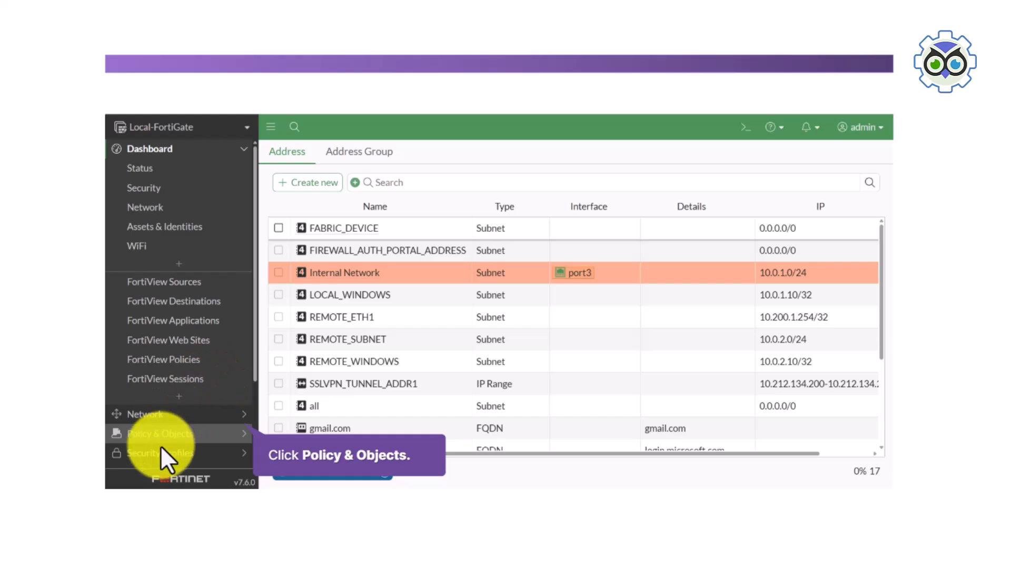
# Start a new firewall policy named Internet Access
pyautogui.click(181, 433)
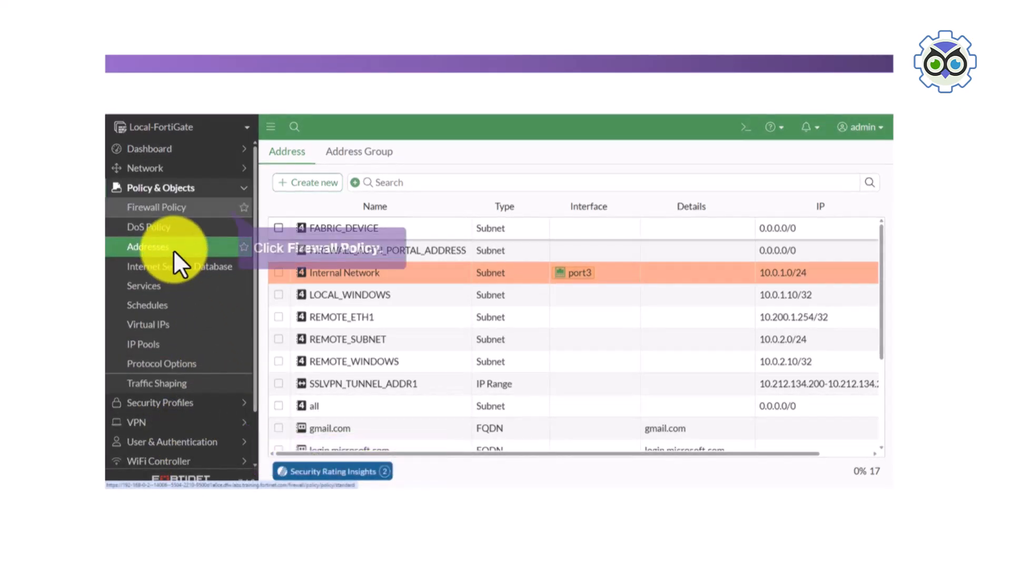
pyautogui.click(171, 210)
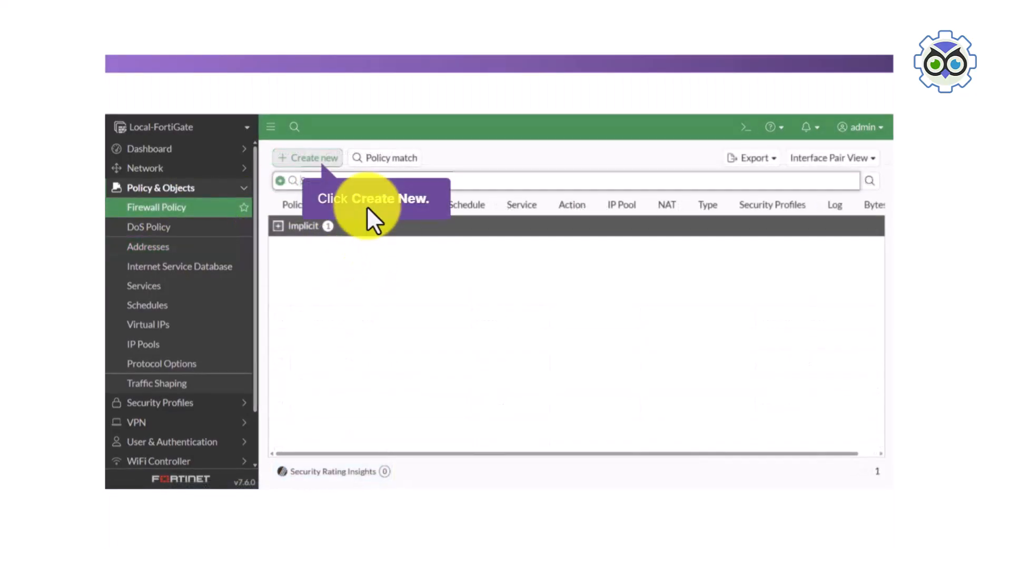
pyautogui.click(324, 154)
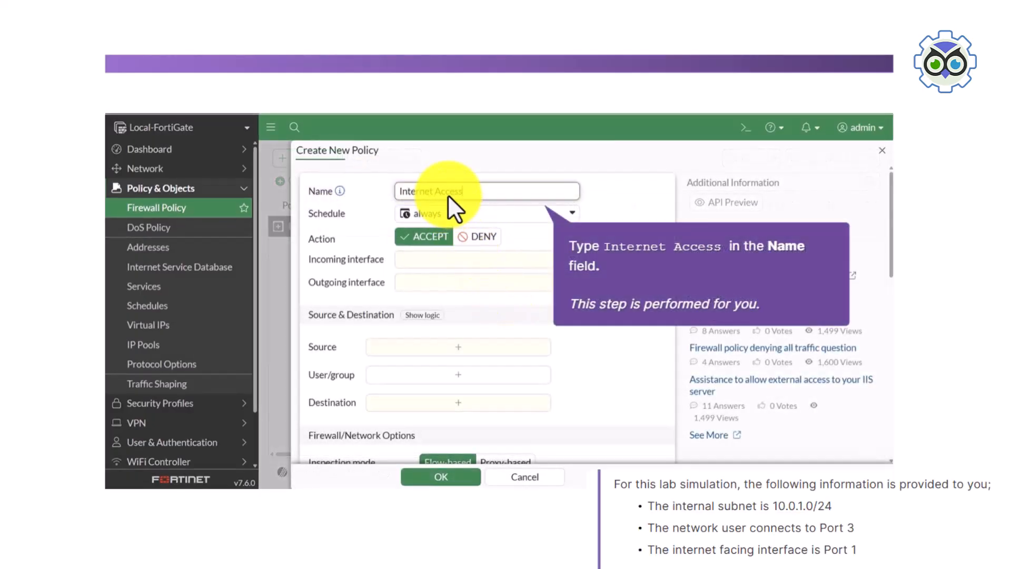
# Set the policy's incoming interface to port3 and its outgoing interface to port1
pyautogui.click(468, 256)
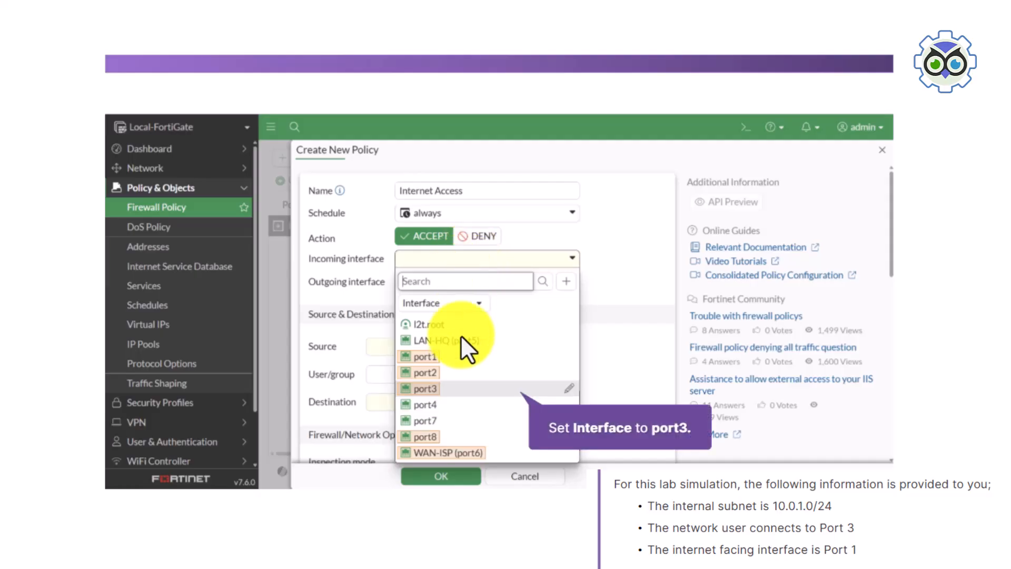
pyautogui.click(455, 391)
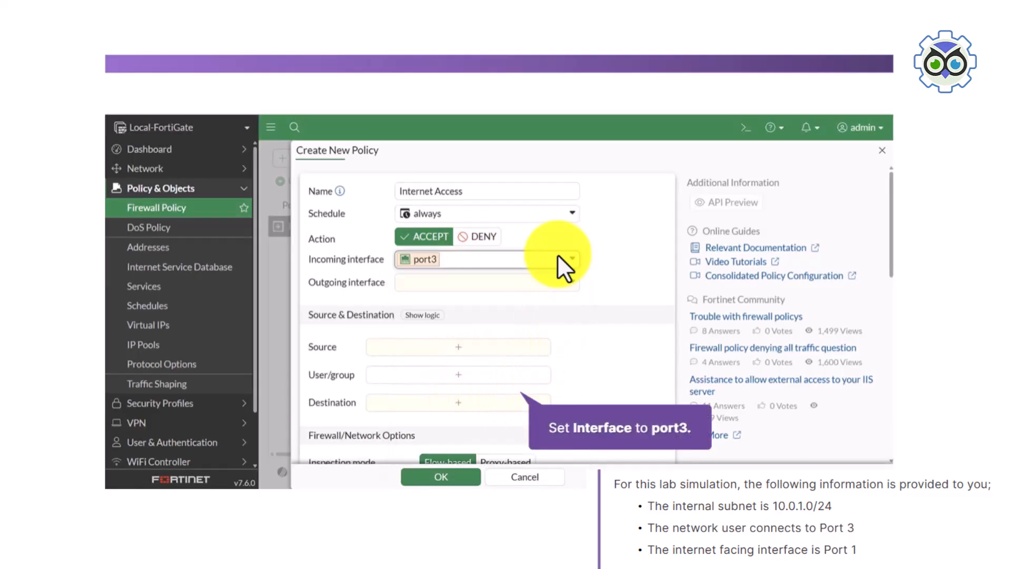
pyautogui.click(525, 284)
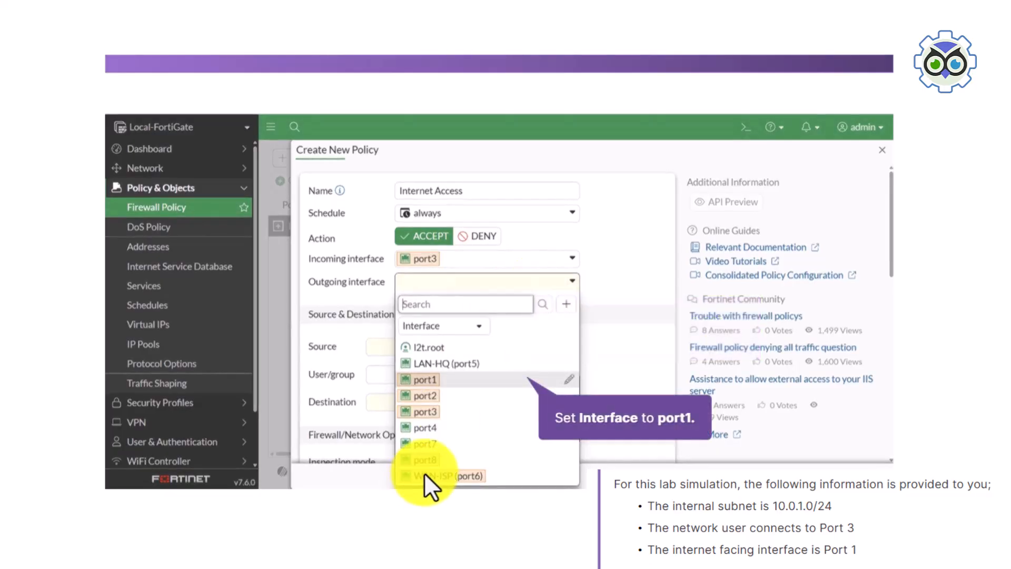
pyautogui.click(457, 382)
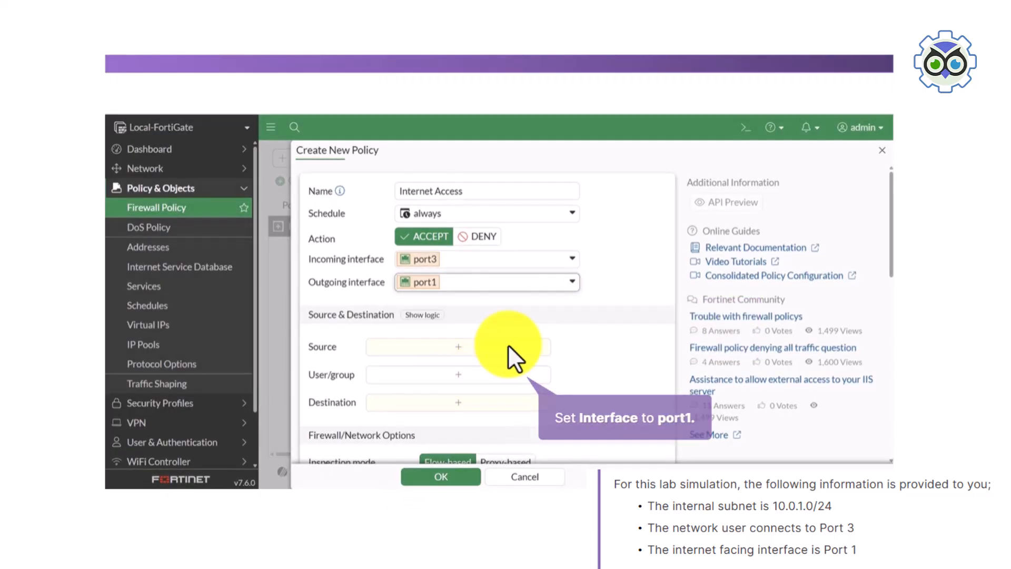
# Set the policy's source to the Internal Network address and its destination to all
pyautogui.click(485, 350)
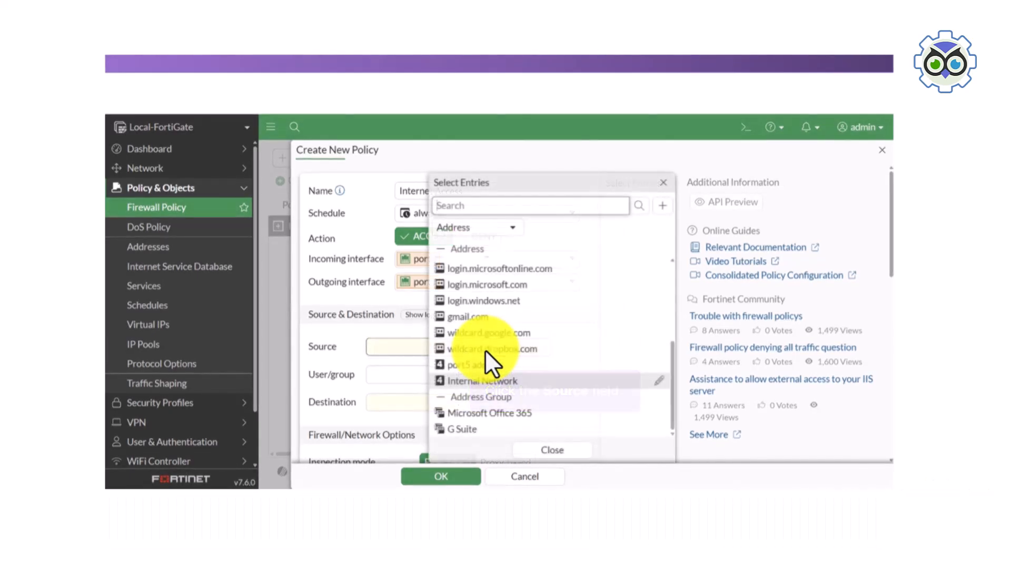
pyautogui.click(494, 381)
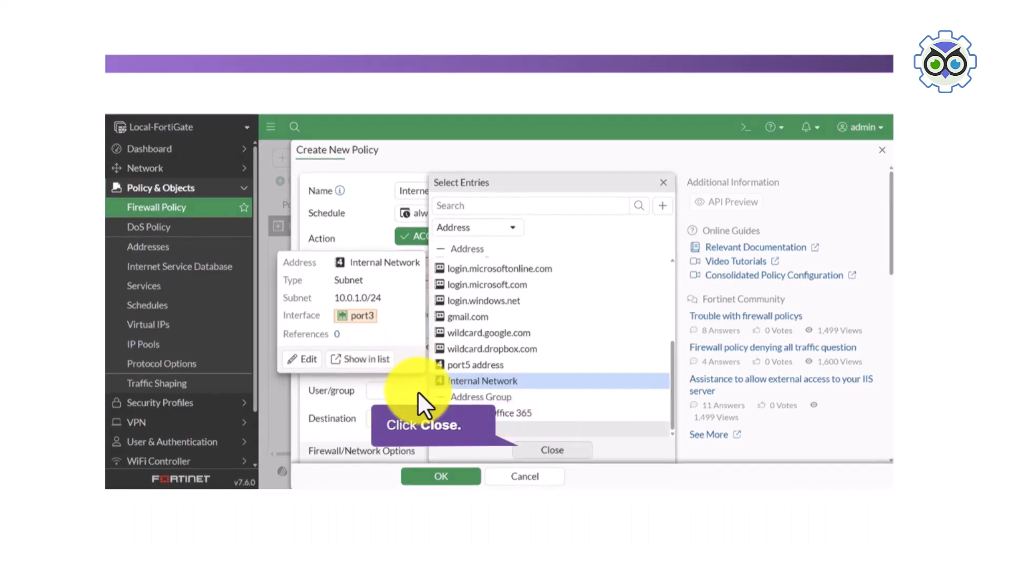
pyautogui.click(547, 449)
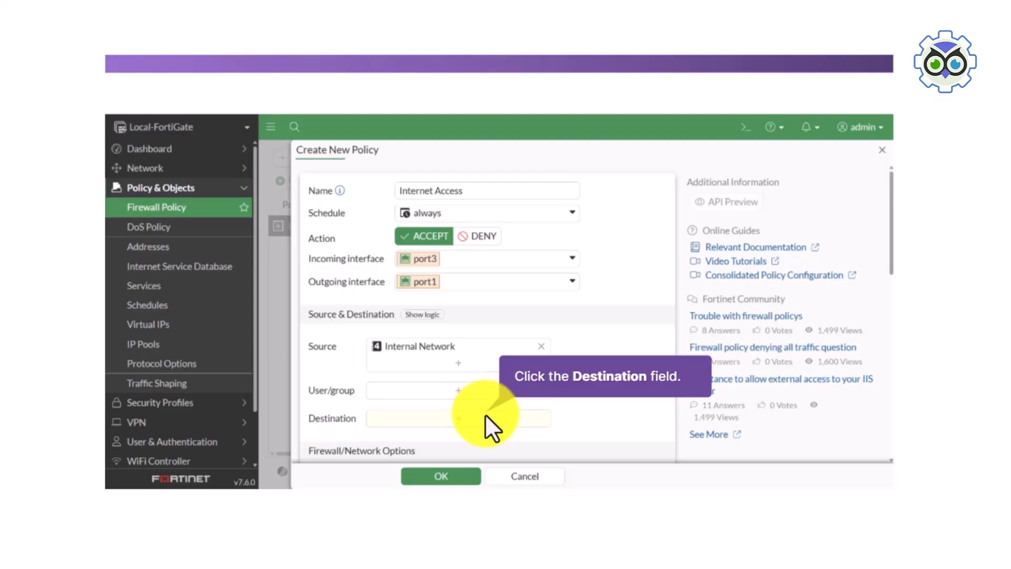
pyautogui.click(485, 414)
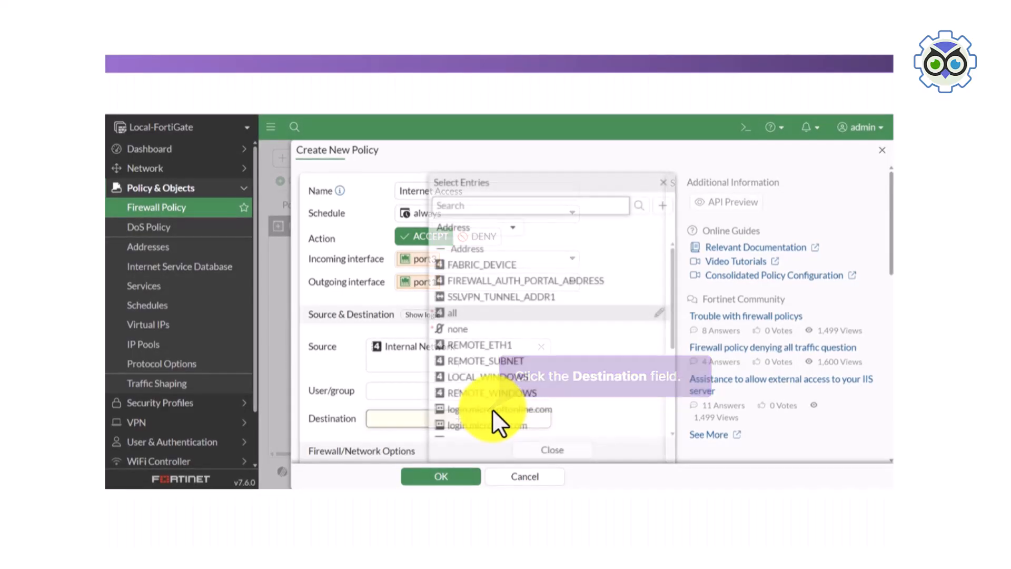
pyautogui.click(488, 312)
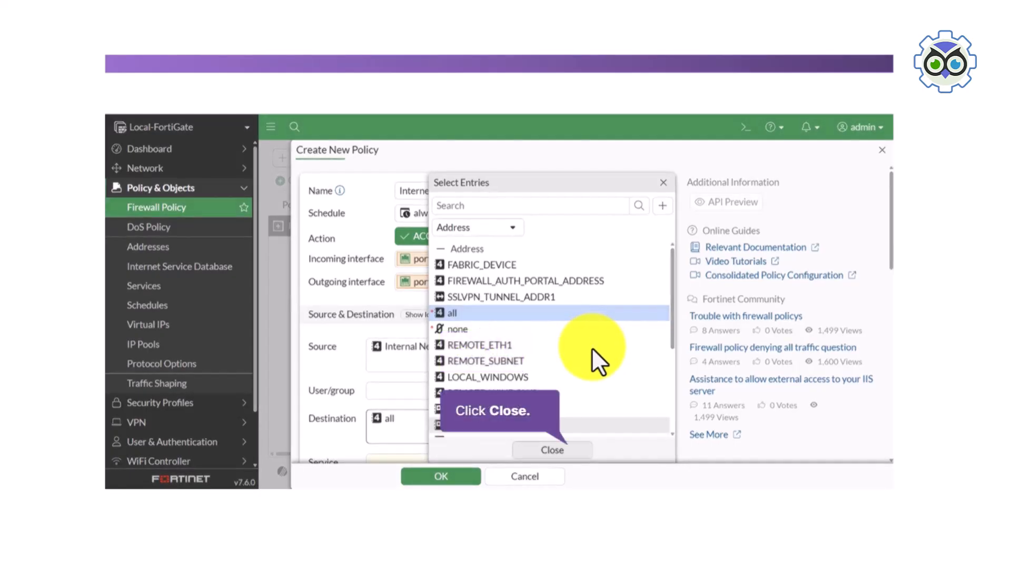
pyautogui.click(557, 453)
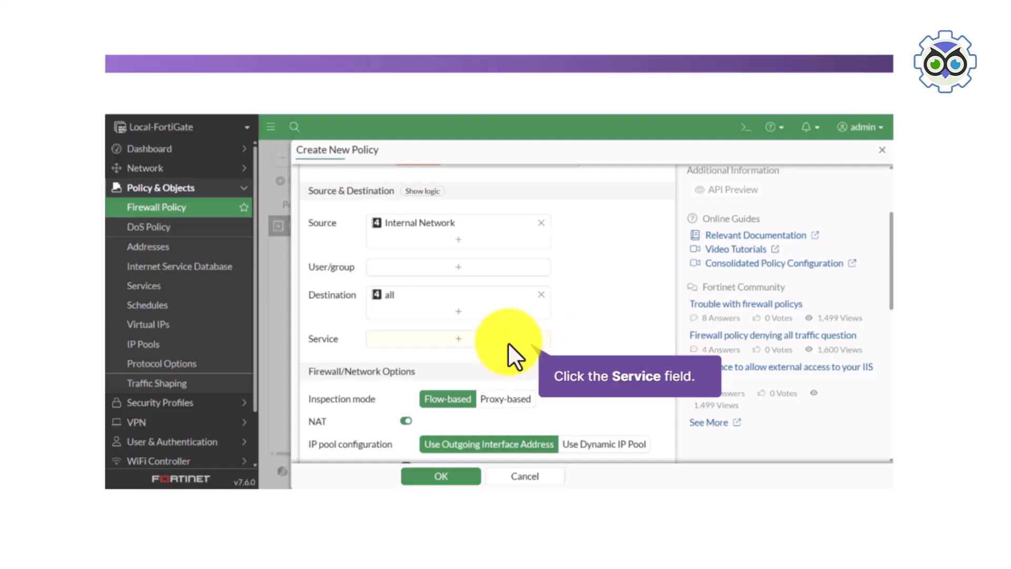
# Add the HTTP, HTTPS and DNS services to the Internet Access policy
pyautogui.click(507, 343)
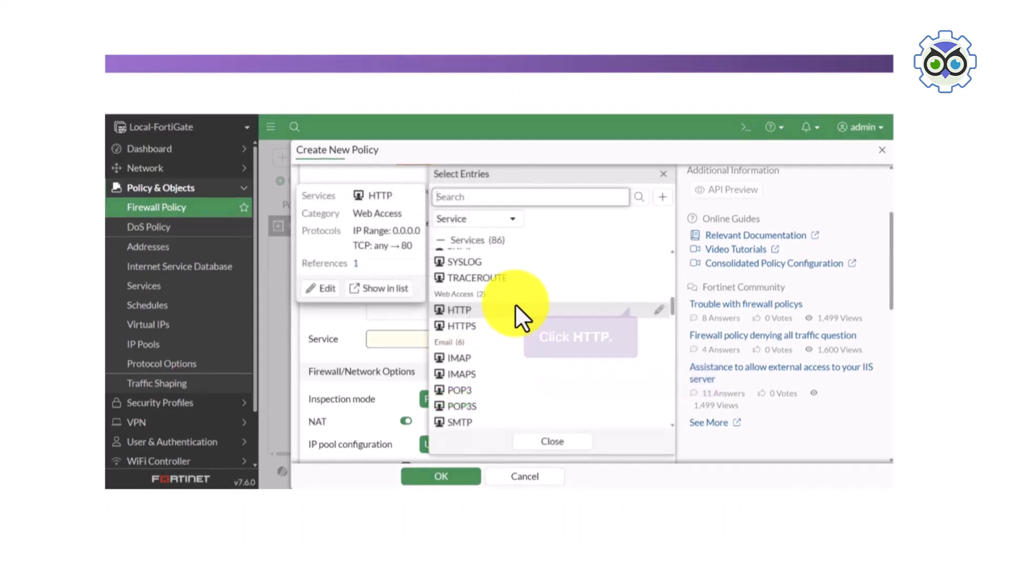
pyautogui.click(489, 310)
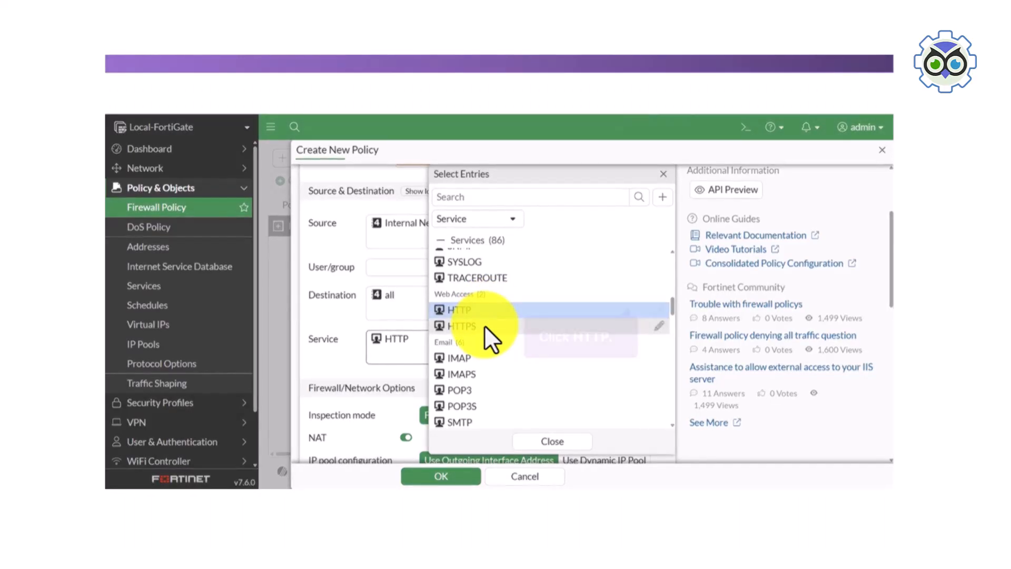
pyautogui.click(488, 324)
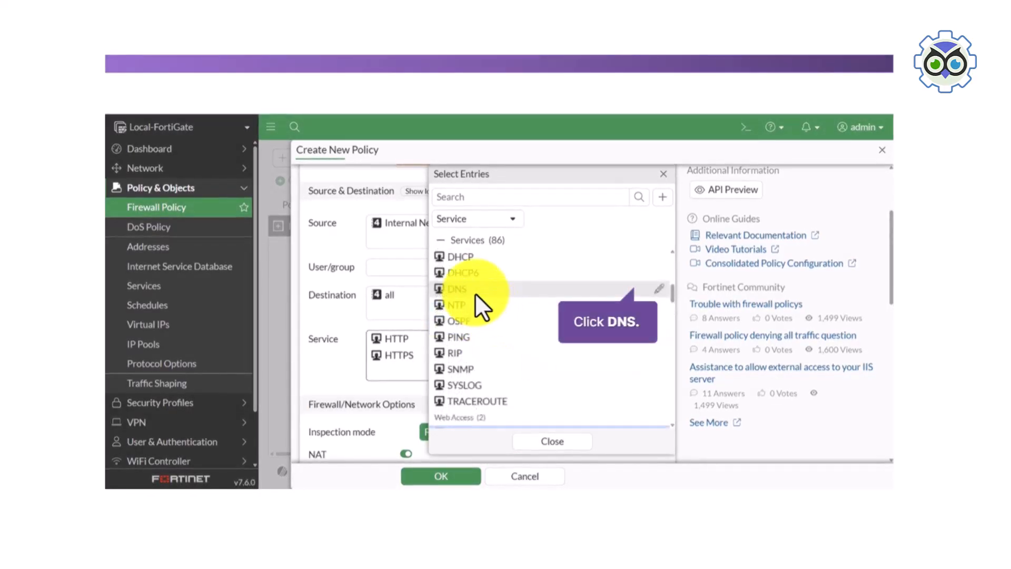
pyautogui.click(475, 292)
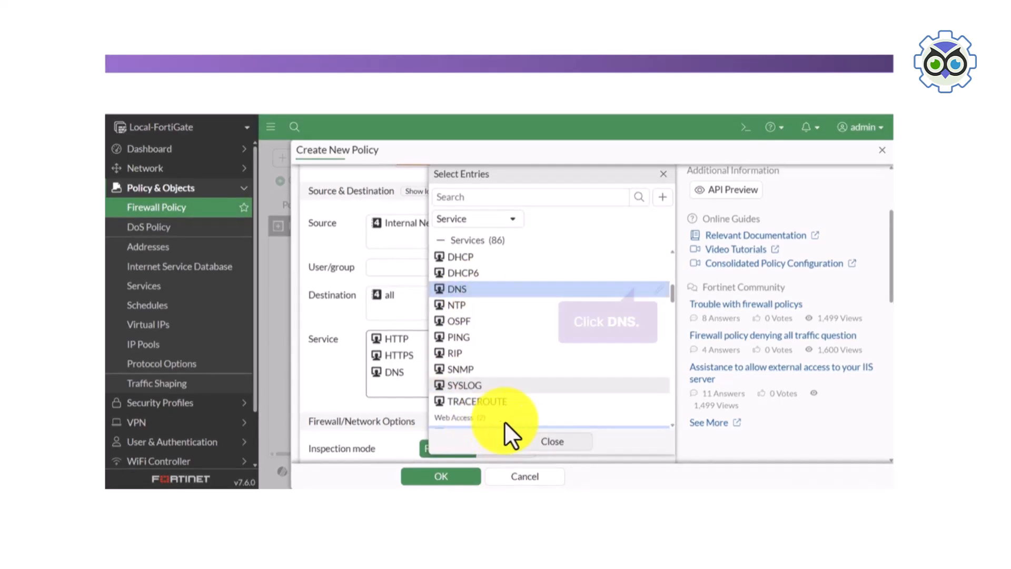
pyautogui.click(543, 442)
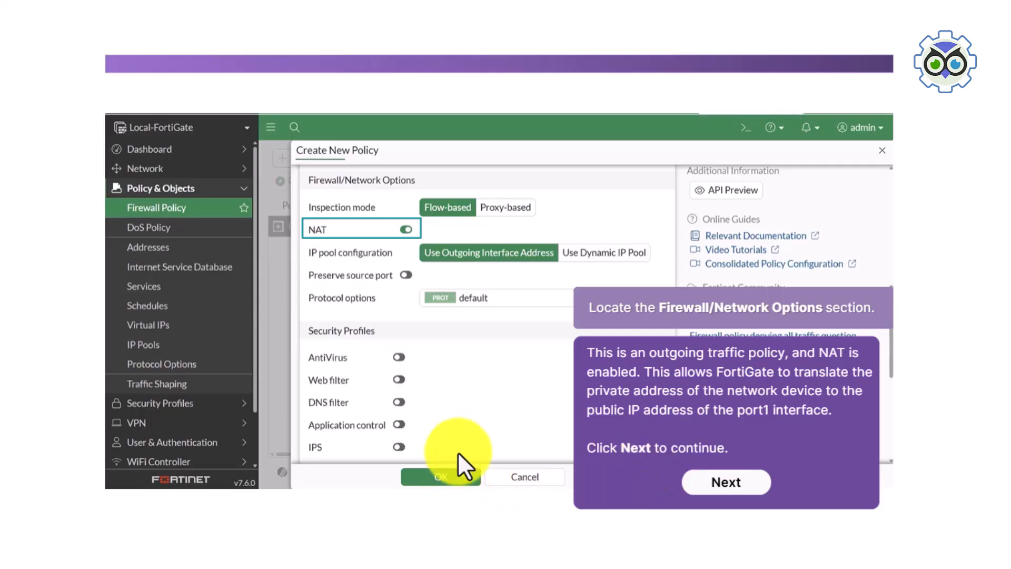
# Log all sessions for the policy's allowed traffic, save the policy and finish the configuration task
pyautogui.click(716, 484)
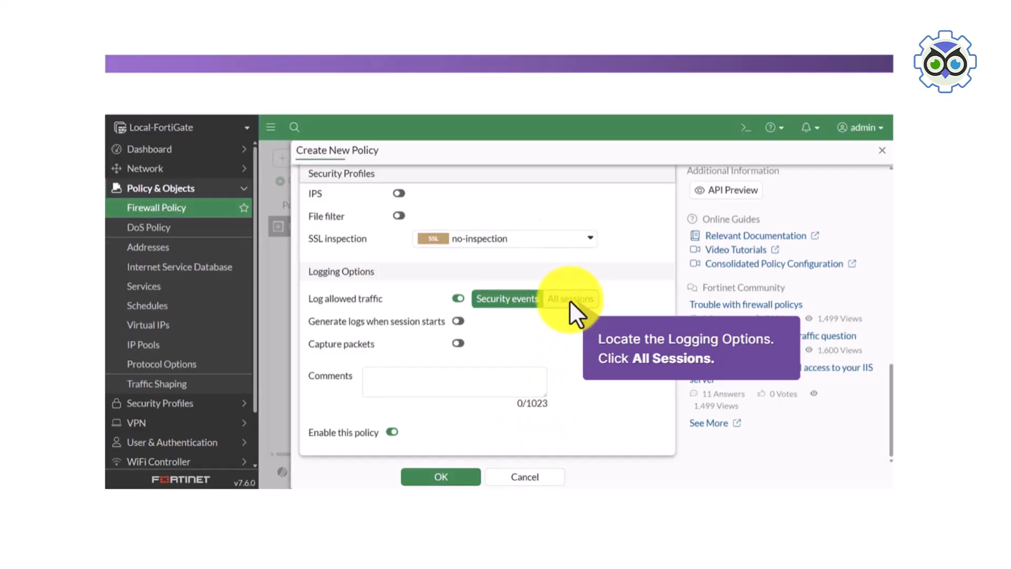
pyautogui.click(570, 299)
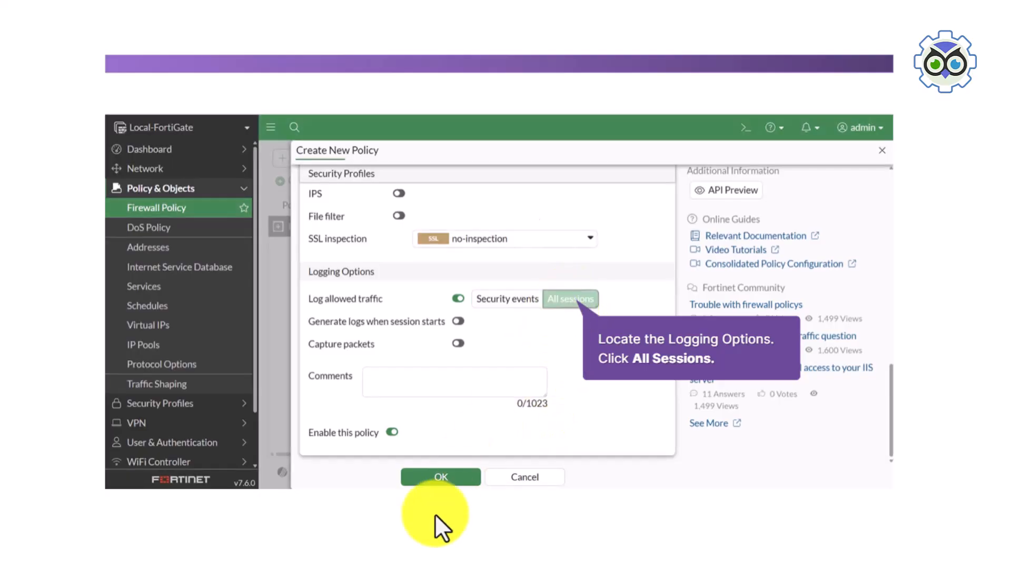
pyautogui.click(448, 477)
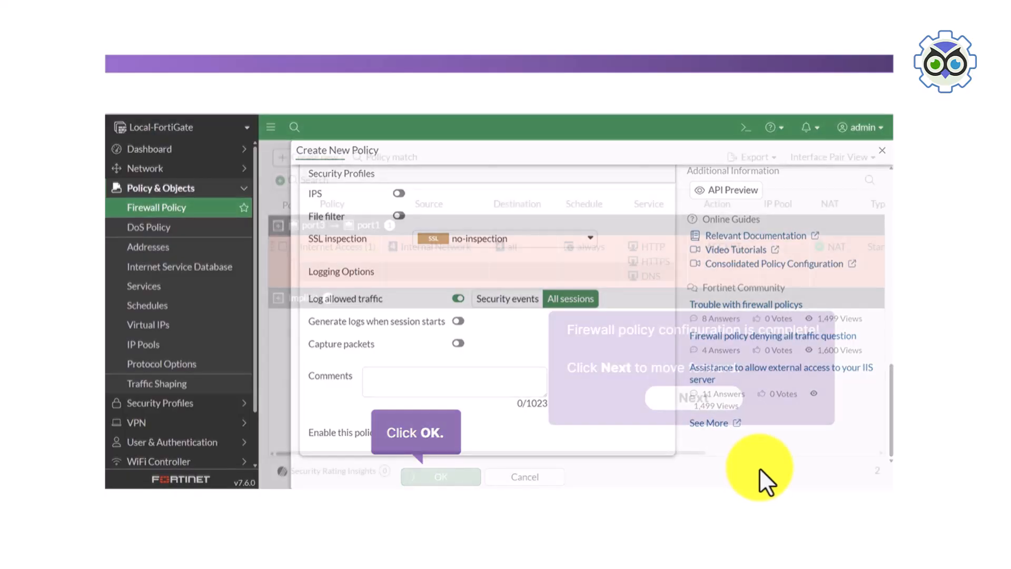
pyautogui.click(706, 404)
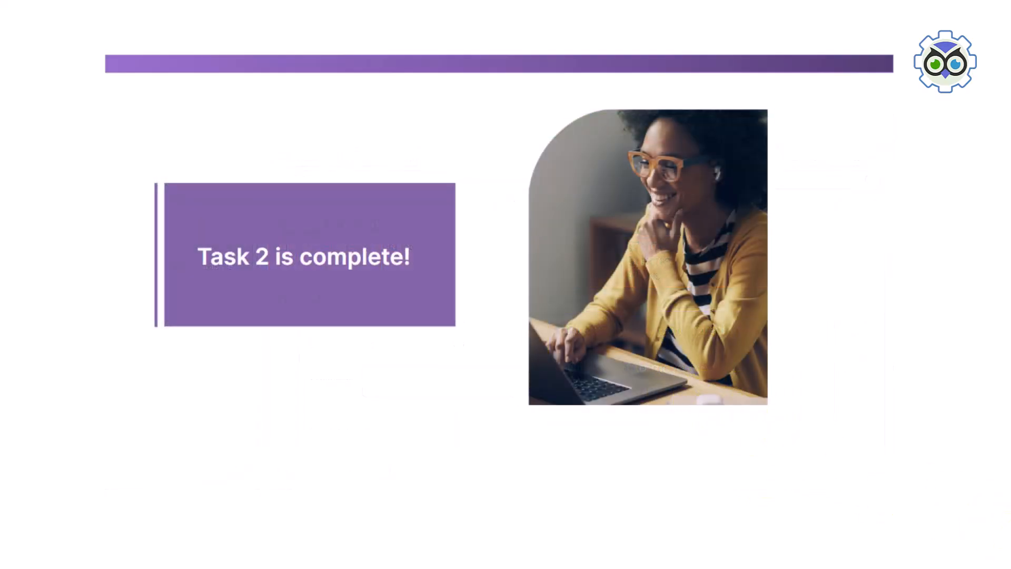
# Continue to the verification task and check the Bytes value of the Internet Access policy in the firewall policy table
pyautogui.click(940, 498)
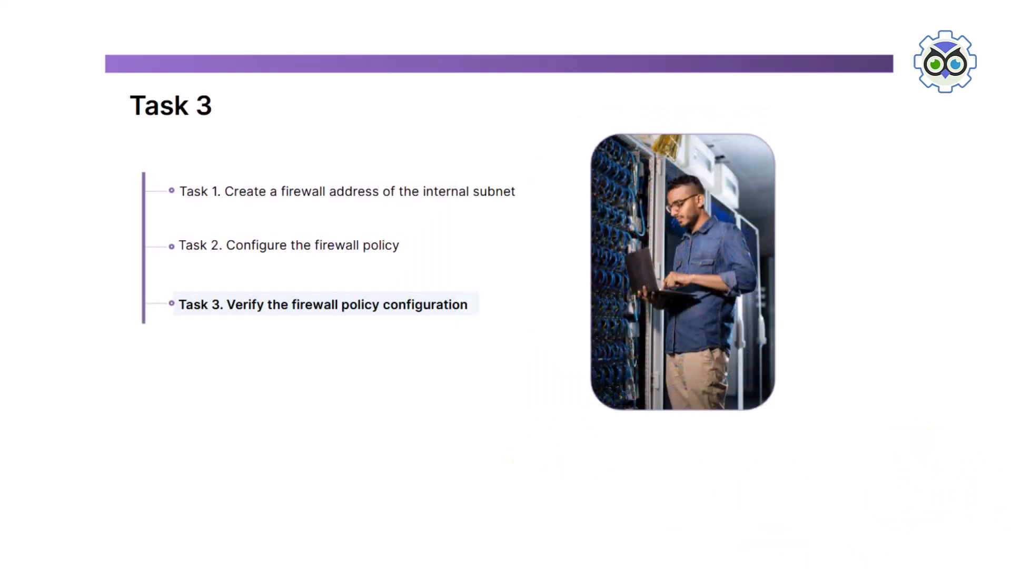
pyautogui.click(930, 489)
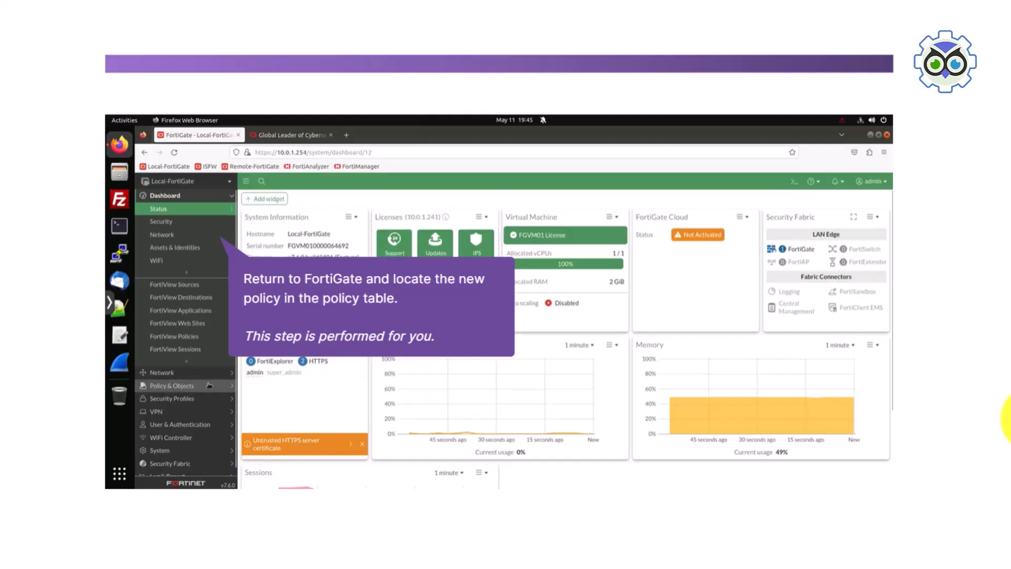
pyautogui.click(205, 385)
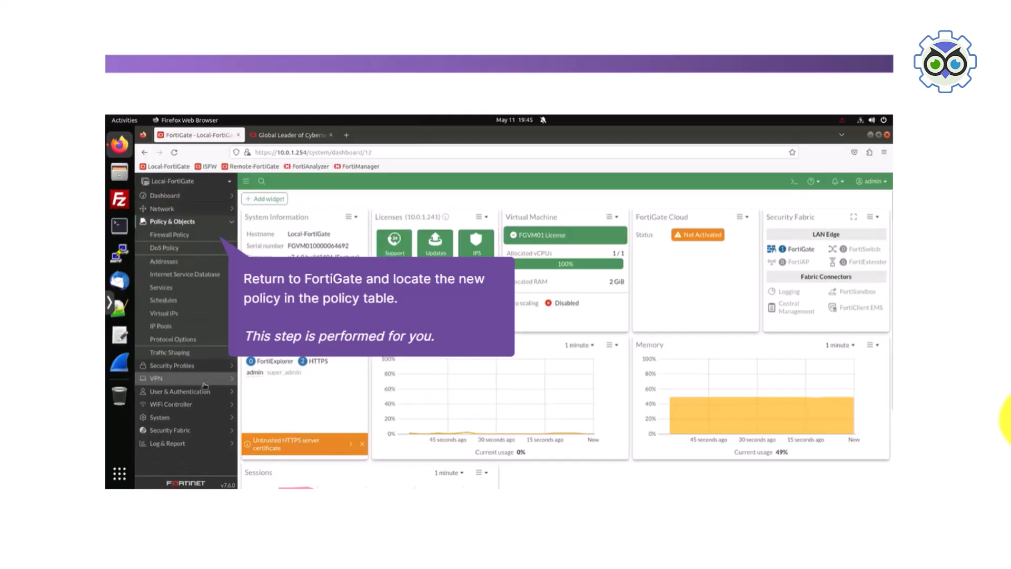
pyautogui.click(179, 236)
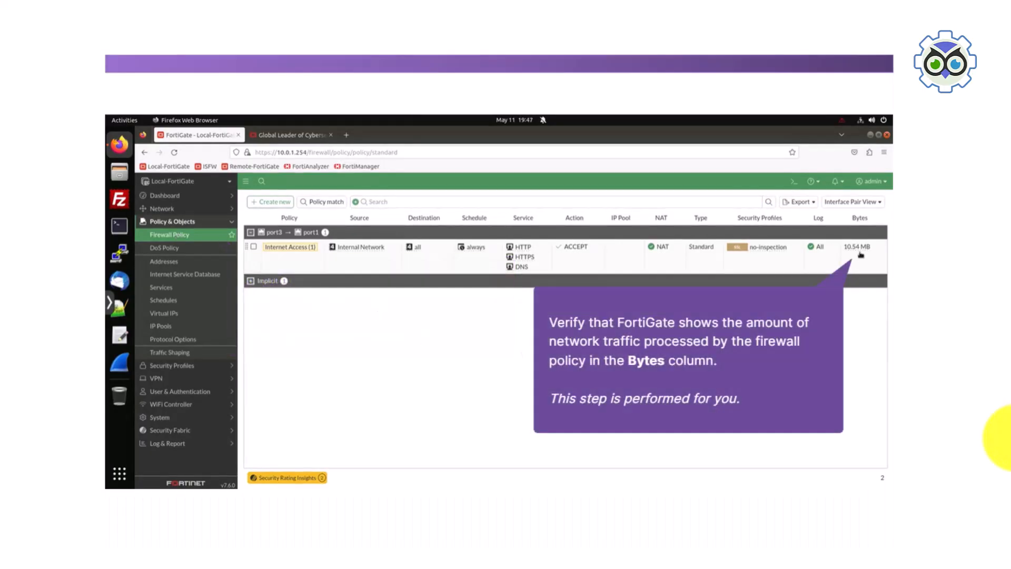
pyautogui.moveTo(857, 252)
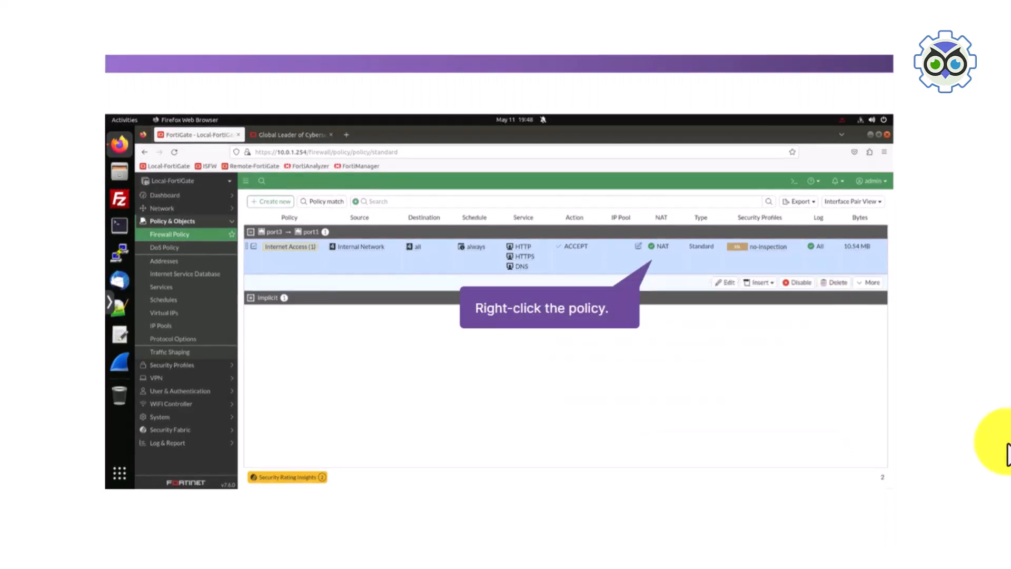
# Show the forward traffic logs matching the Internet Access policy, and continue the verification task
pyautogui.rightClick(654, 251)
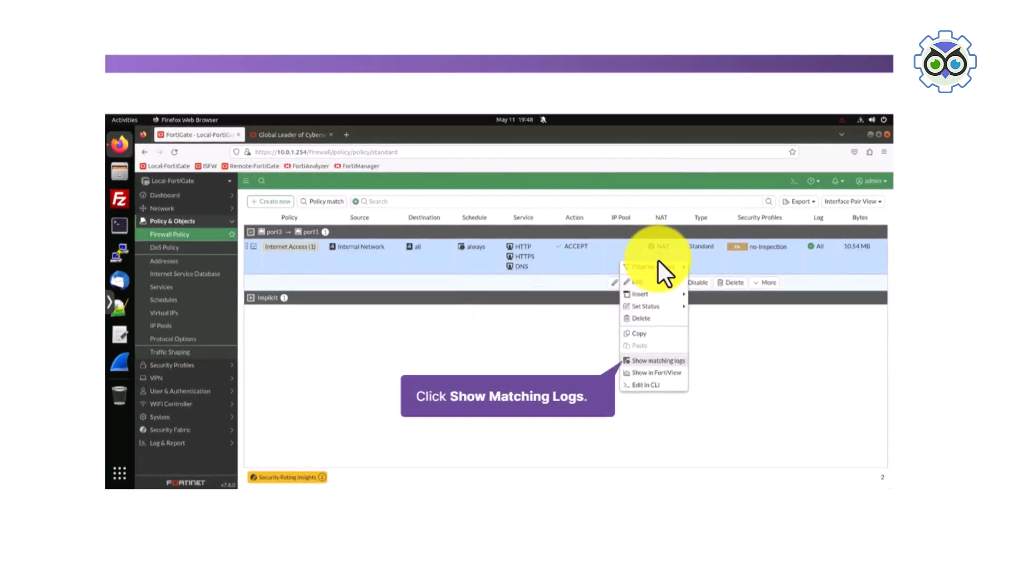
pyautogui.click(651, 360)
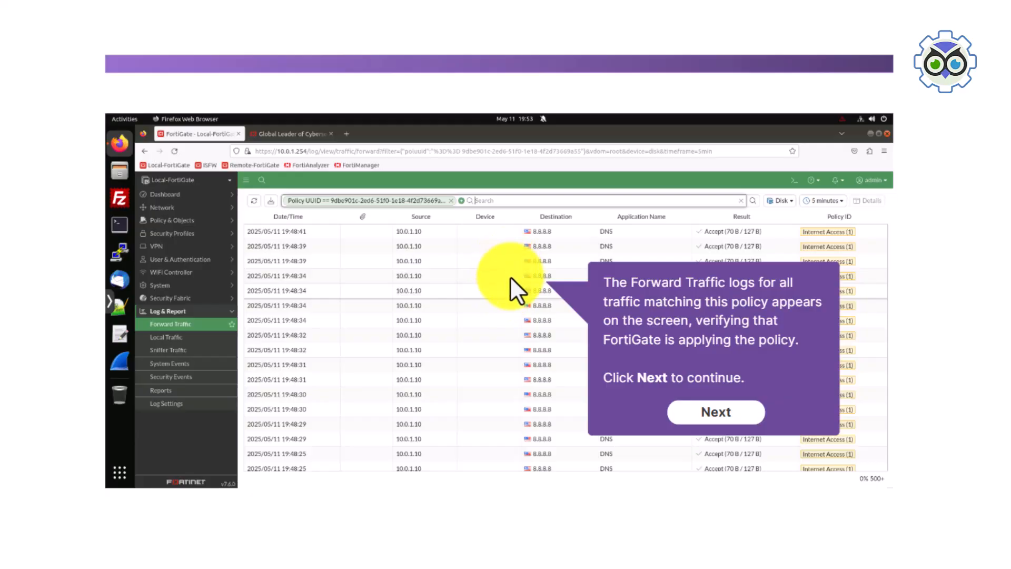
pyautogui.click(701, 420)
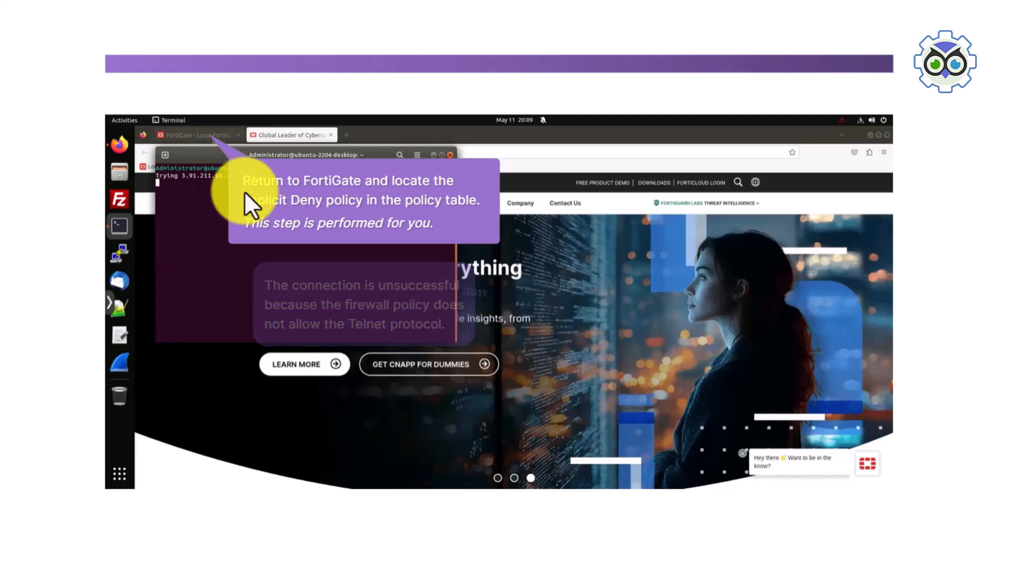
# Return to the FortiGate firewall policy table and show the logs matching the Implicit Deny policy
pyautogui.click(192, 136)
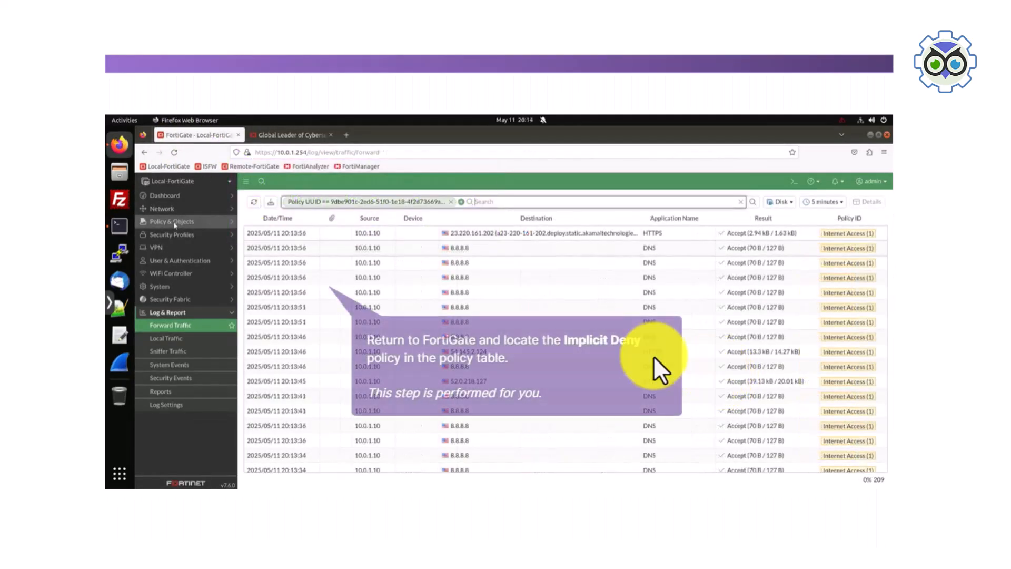
pyautogui.click(174, 222)
pyautogui.click(169, 234)
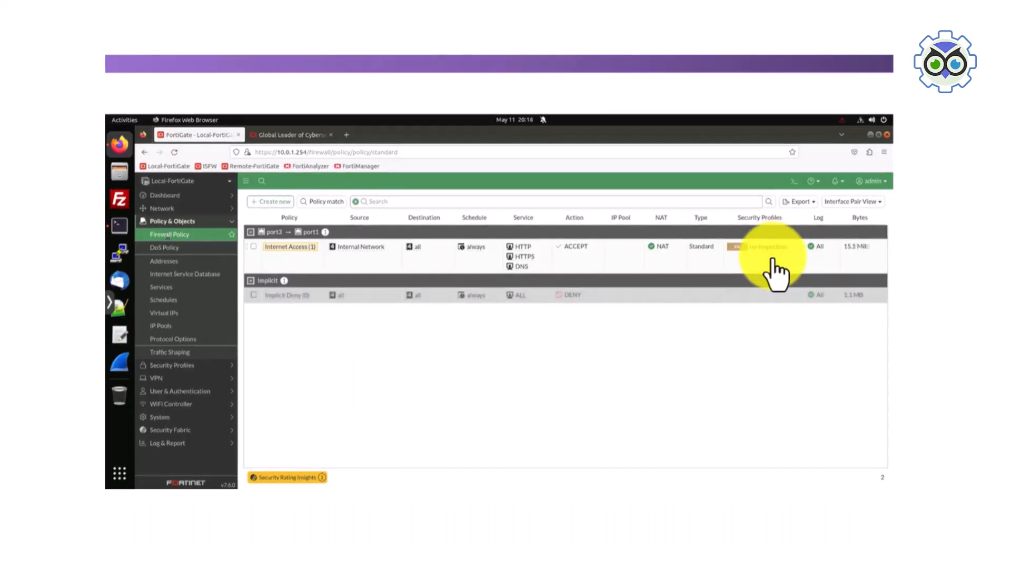
pyautogui.rightClick(675, 297)
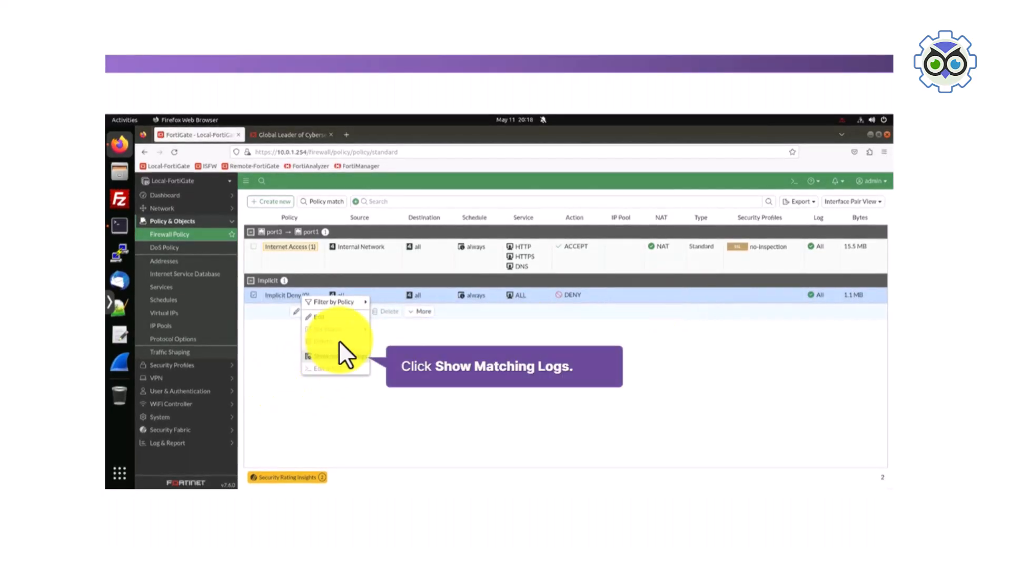
pyautogui.click(337, 357)
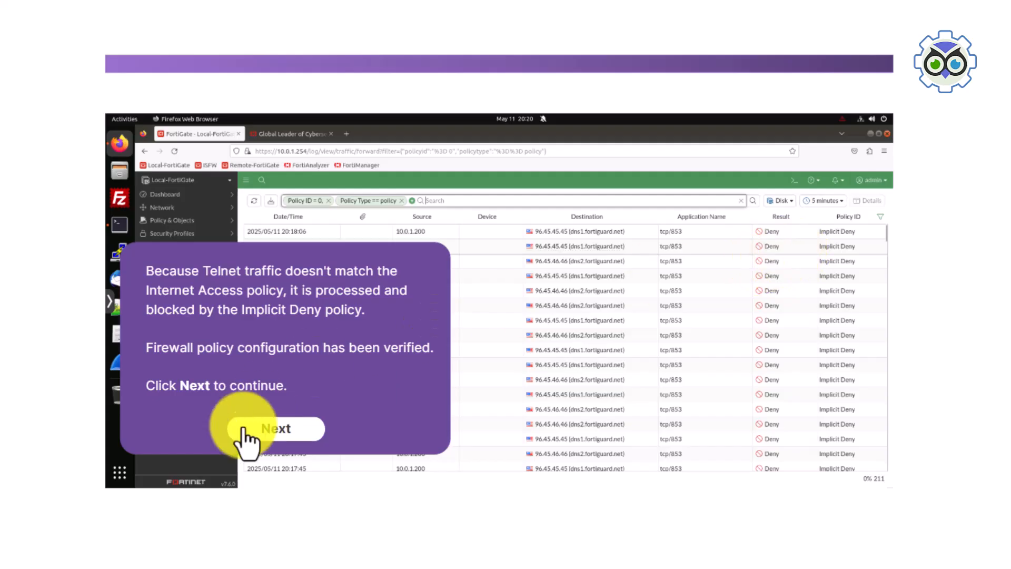
# Continue to the knowledge check and choose Outgoing interface and Source IP address as the criteria for matching traffic to a policy
pyautogui.click(266, 430)
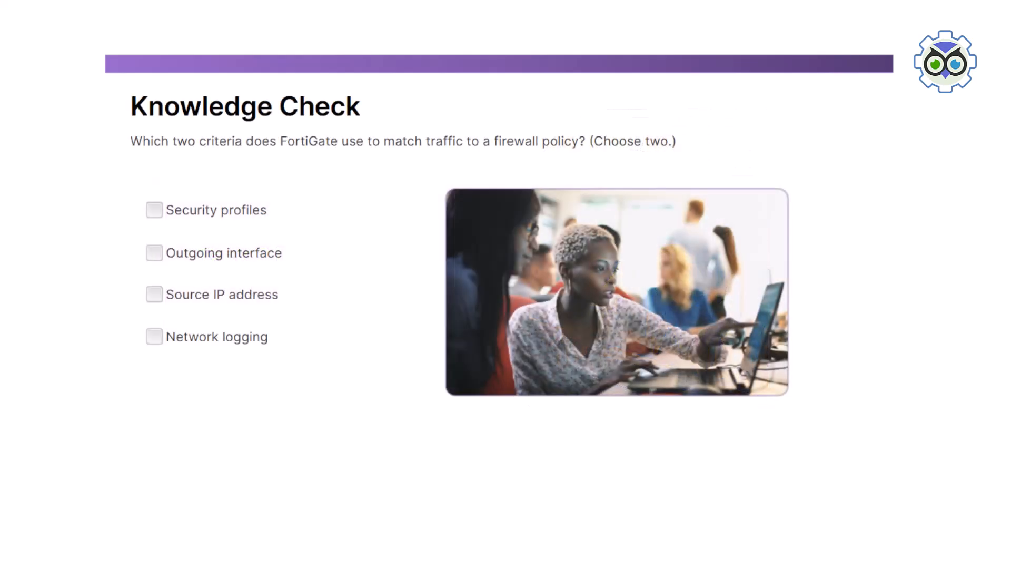
pyautogui.click(197, 254)
pyautogui.click(198, 293)
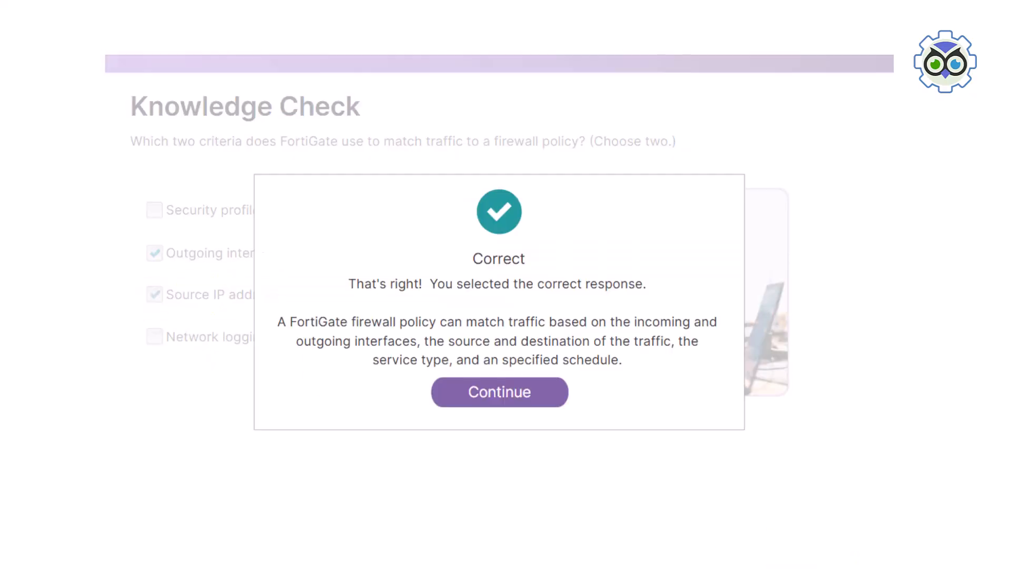